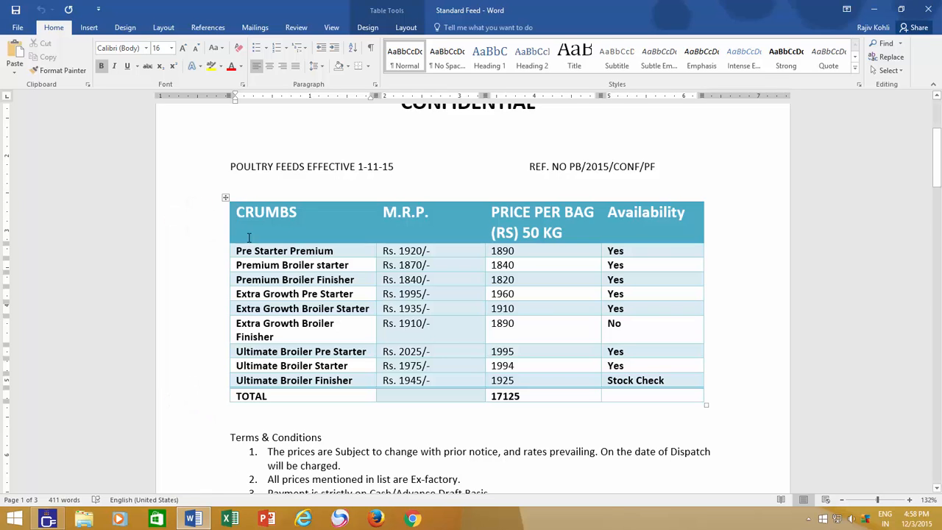
Step: Select the feed table from the CRUMBS header through Ultimate Broiler Finisher, excluding TOTAL, and open the Sort settings
{"action": "left_click", "coordinate": [237, 212]}
{"action": "left_click_drag", "start_coordinate": [237, 212], "coordinate": [687, 382]}
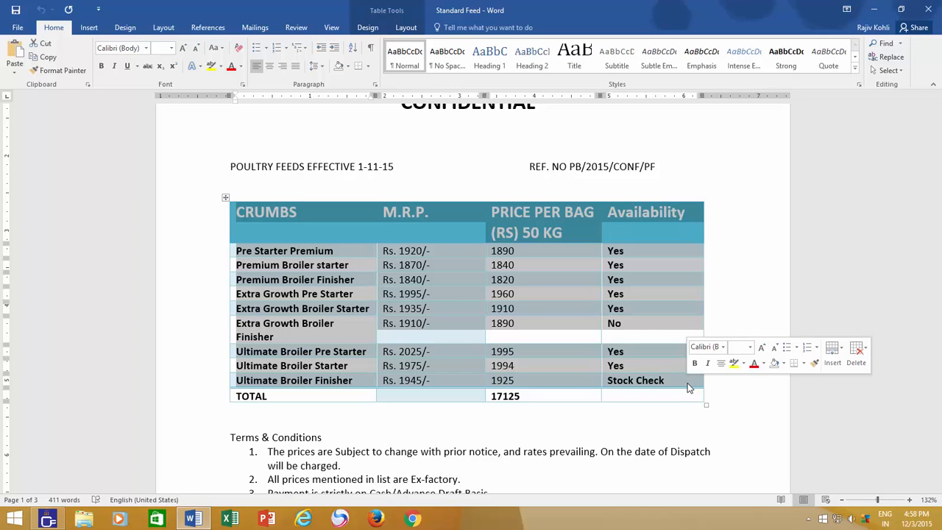
{"action": "left_click", "coordinate": [408, 29]}
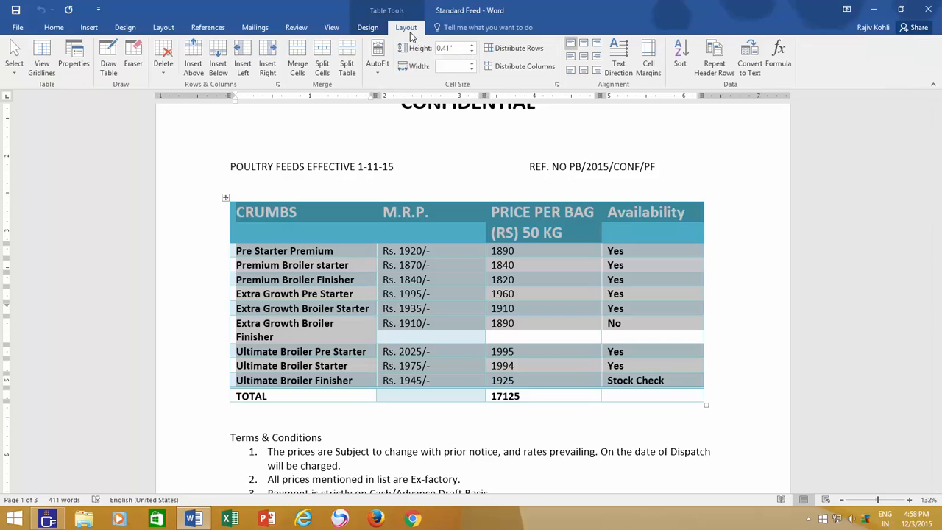
{"action": "left_click", "coordinate": [677, 65]}
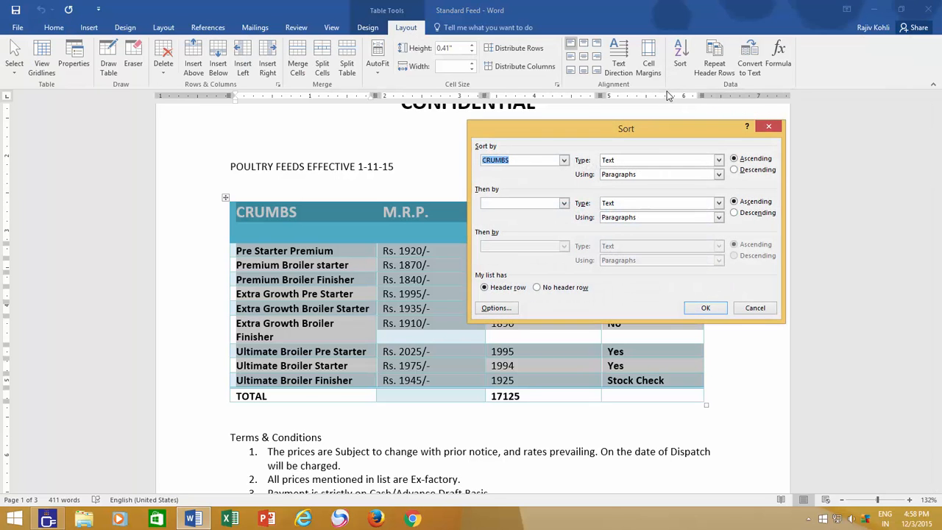
{"action": "left_click_drag", "start_coordinate": [645, 127], "coordinate": [499, 188]}
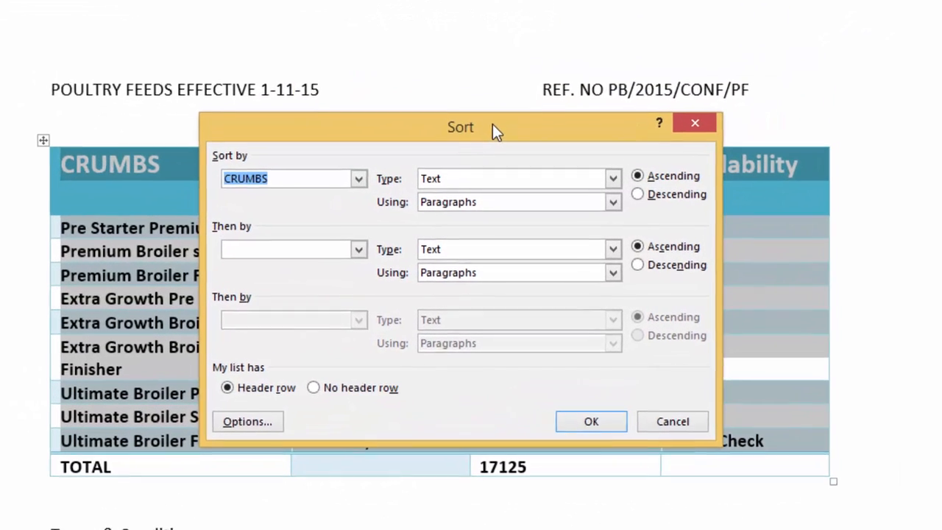
{"action": "left_click_drag", "start_coordinate": [492, 123], "coordinate": [488, 80]}
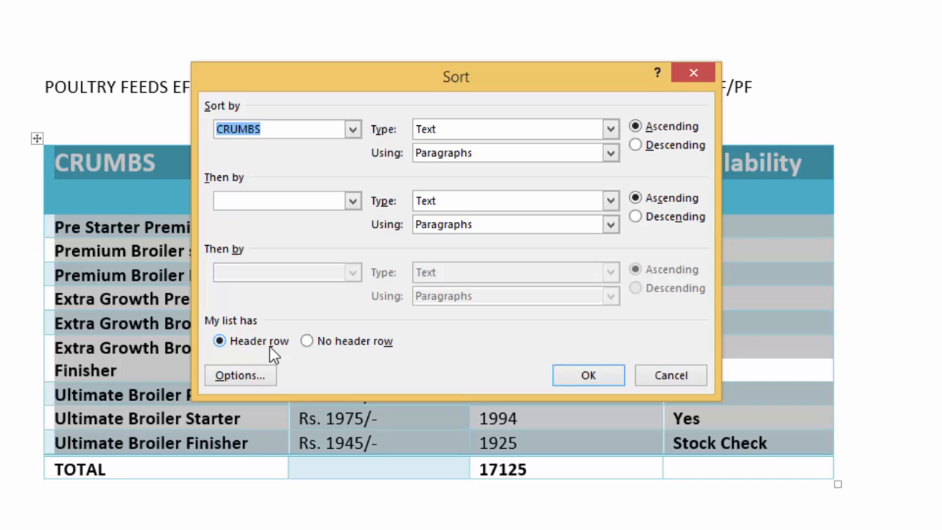
Step: Compare the sort column choices offered with and without a header row, ending on the Header row option
{"action": "left_click", "coordinate": [323, 346]}
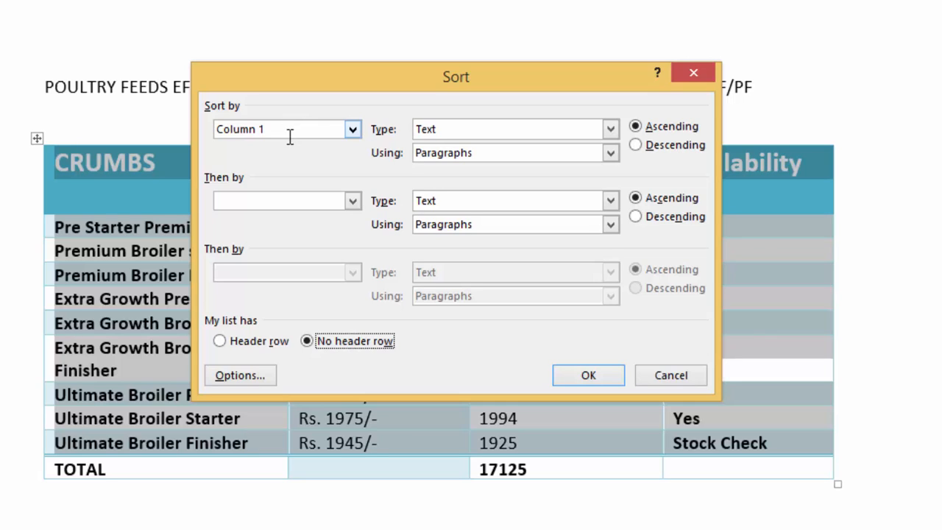
{"action": "left_click", "coordinate": [234, 345]}
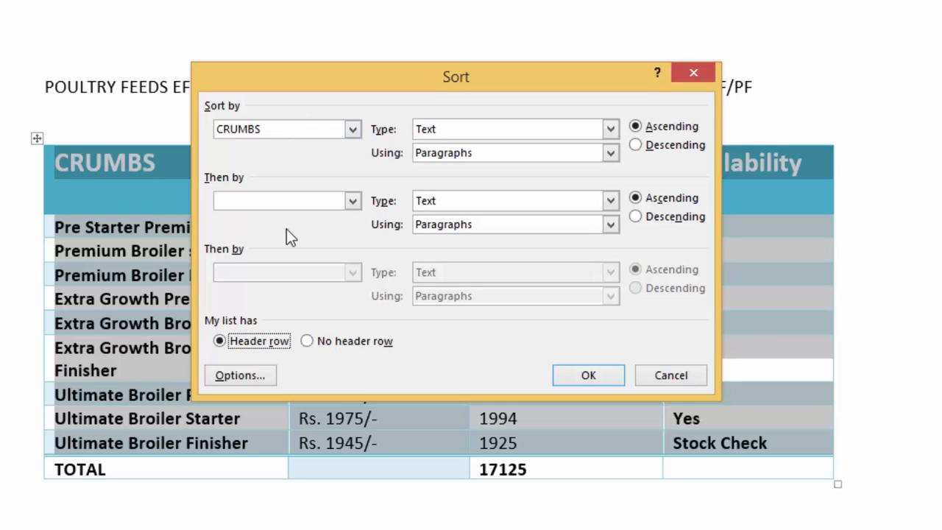
{"action": "left_click", "coordinate": [353, 131]}
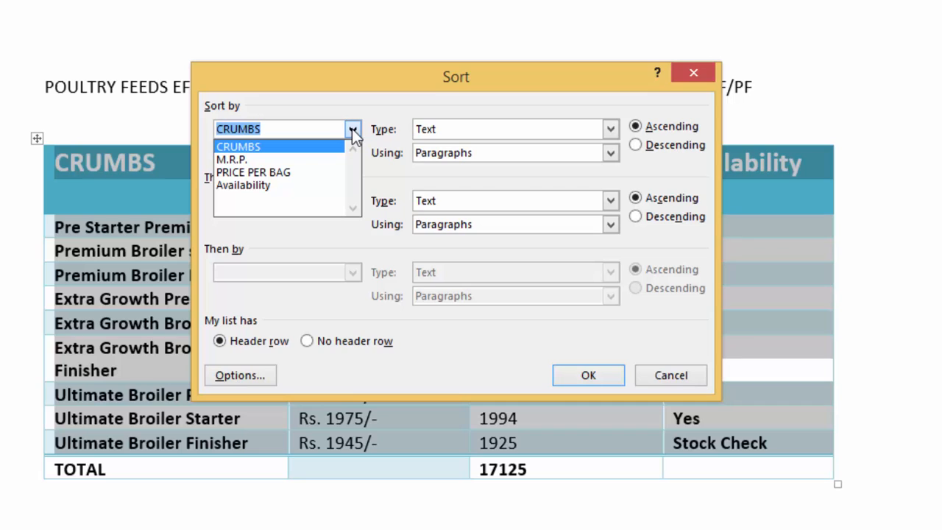
{"action": "left_click", "coordinate": [352, 128]}
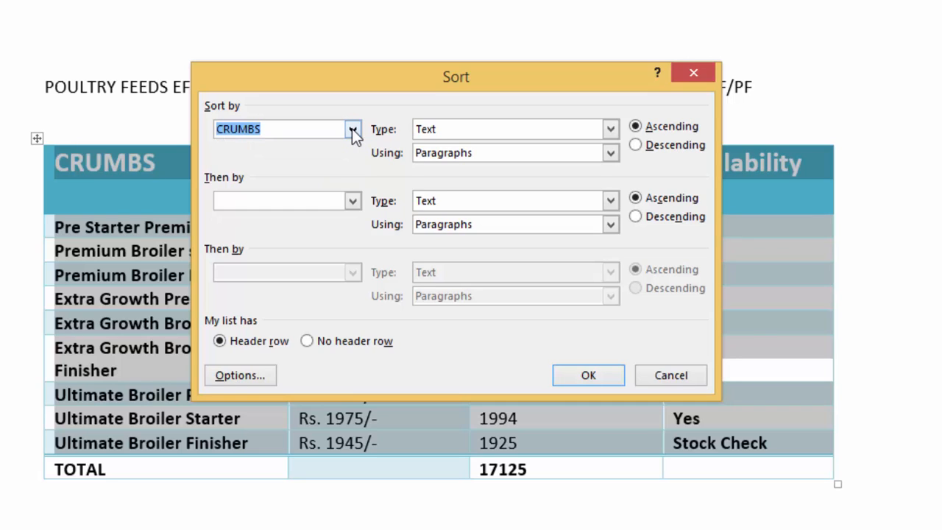
{"action": "left_click", "coordinate": [337, 341]}
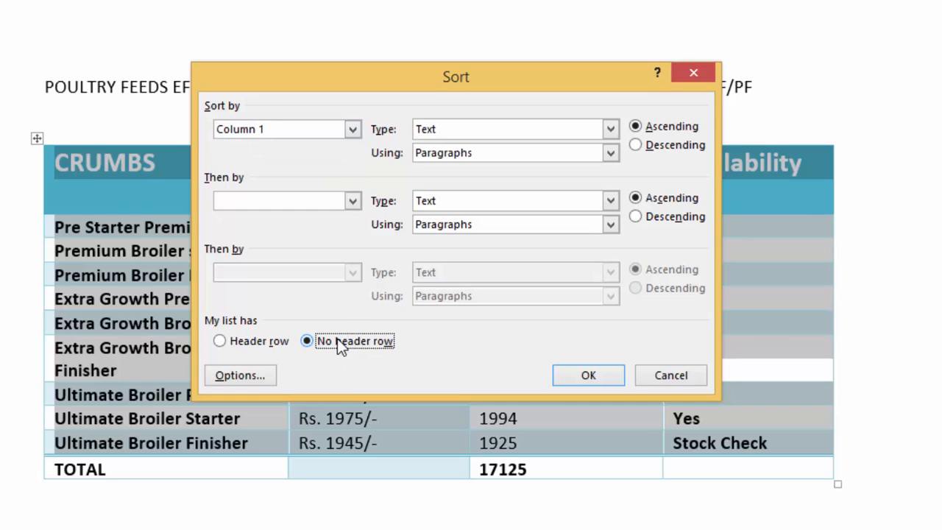
{"action": "left_click", "coordinate": [354, 131]}
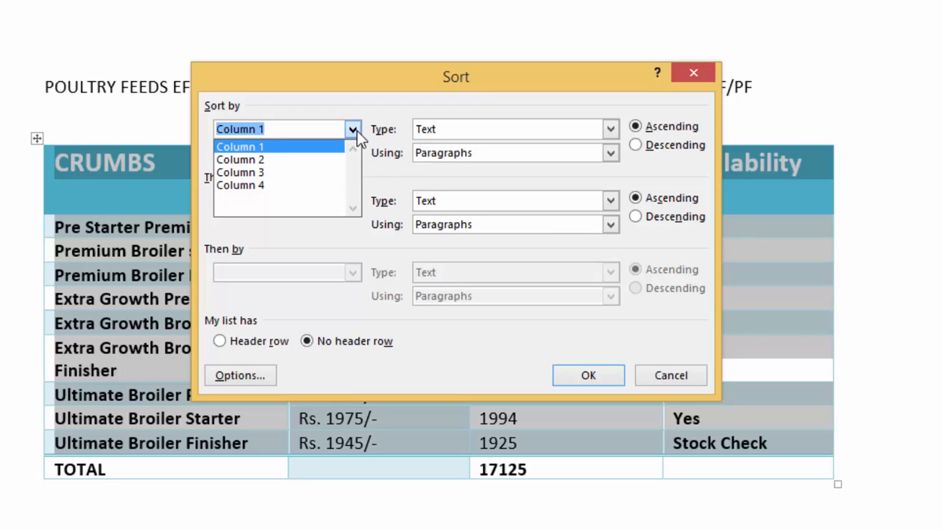
{"action": "left_click", "coordinate": [354, 130]}
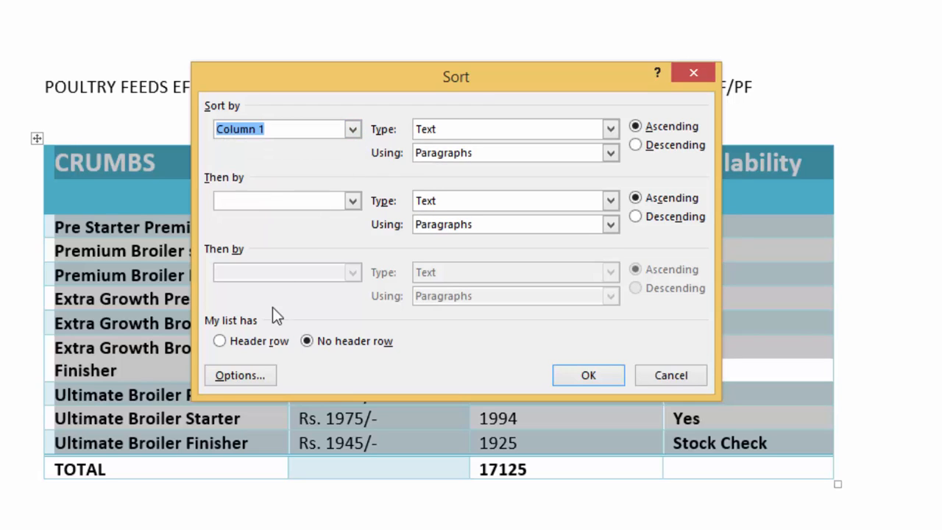
{"action": "left_click", "coordinate": [219, 342]}
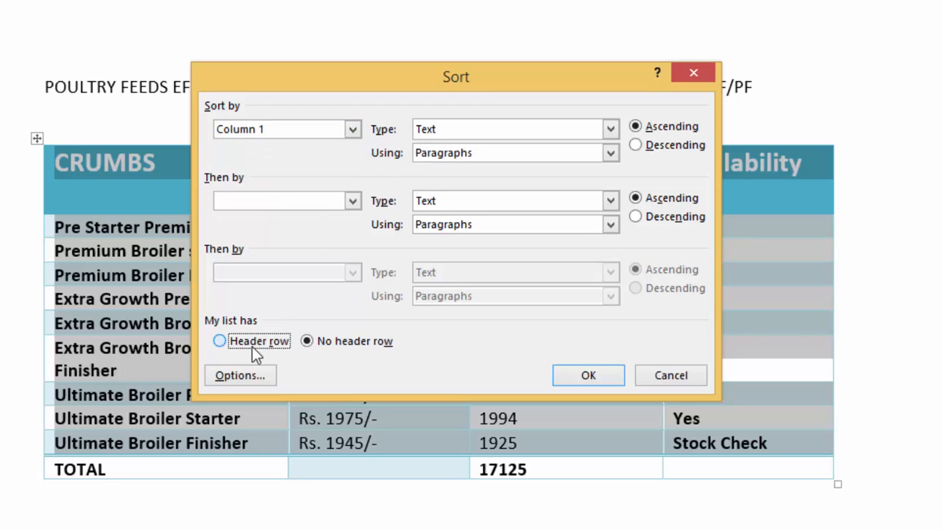
Step: Choose CRUMBS as the primary sort column and review the available data types, keeping Text
{"action": "left_click", "coordinate": [360, 133]}
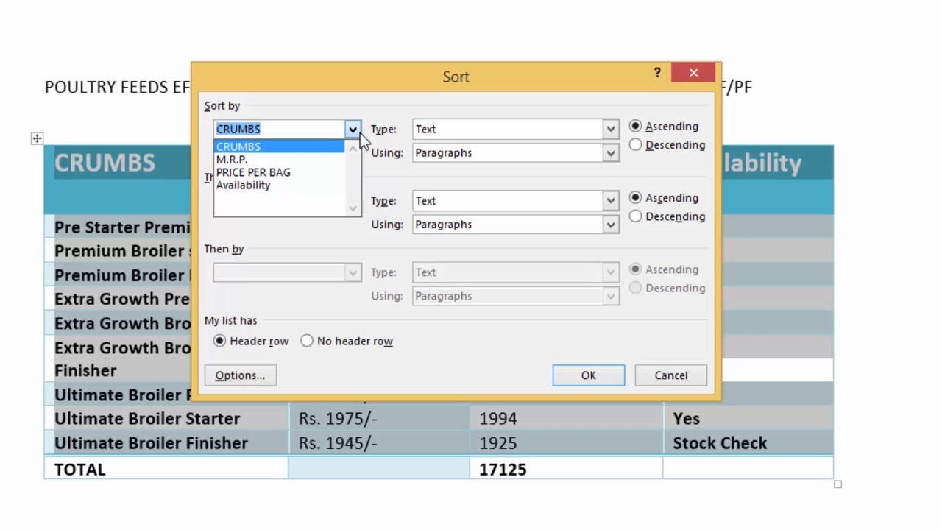
{"action": "left_click", "coordinate": [257, 148]}
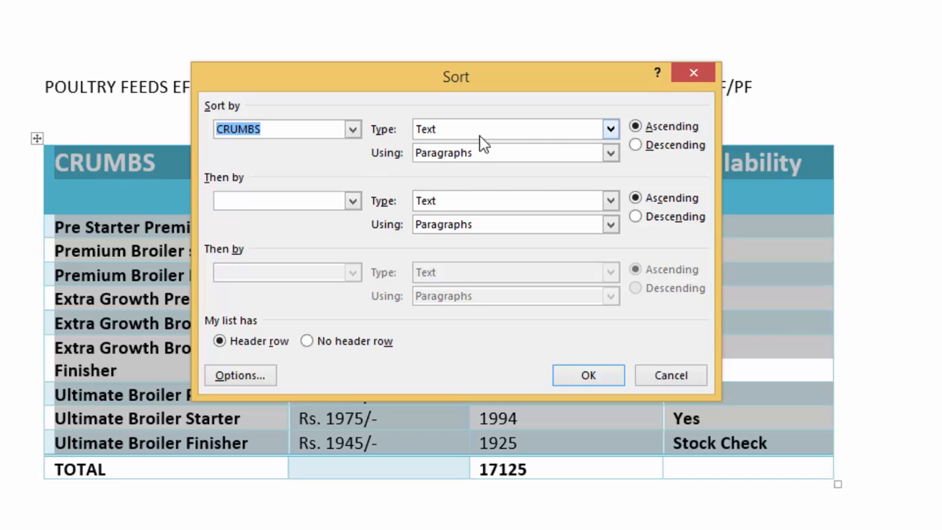
{"action": "left_click", "coordinate": [610, 131]}
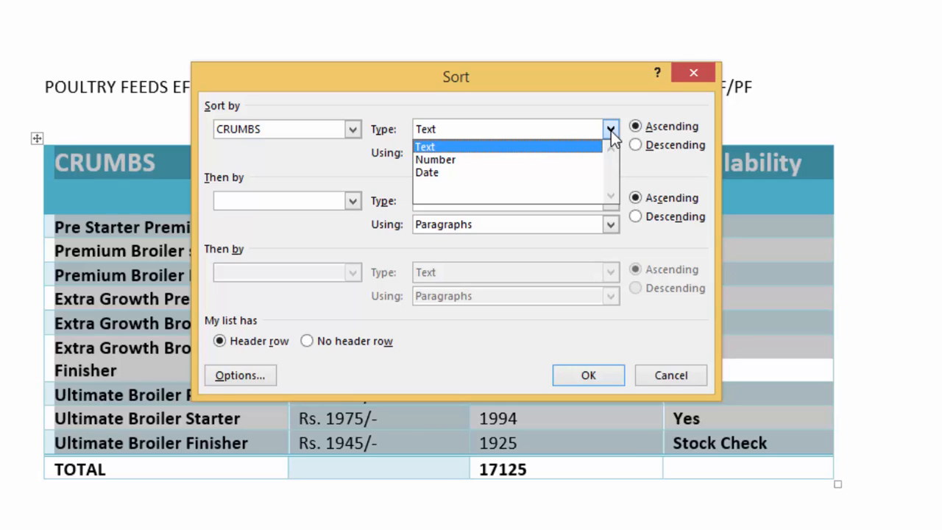
{"action": "left_click", "coordinate": [610, 131]}
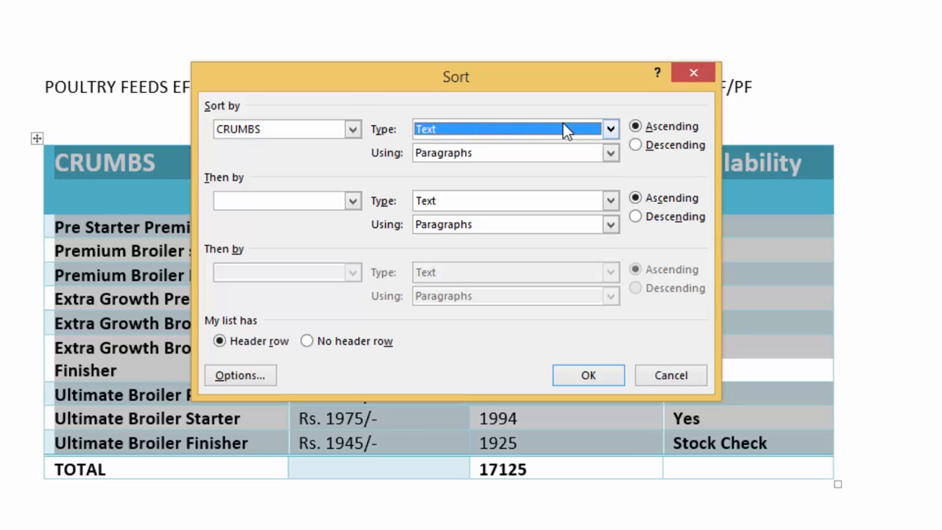
Step: Try PRICE PER BAG as the primary sort column, return to CRUMBS, and switch its order to descending and back to ascending
{"action": "left_click", "coordinate": [355, 129]}
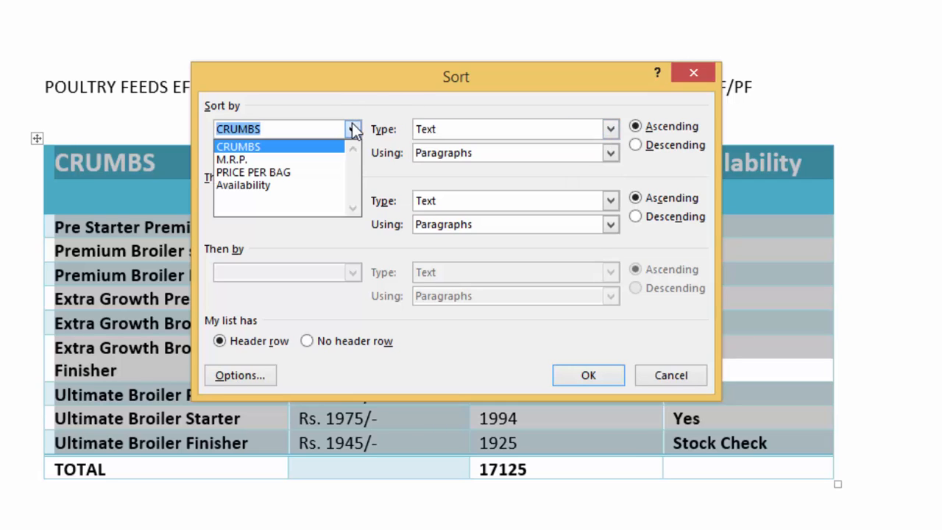
{"action": "left_click", "coordinate": [289, 174]}
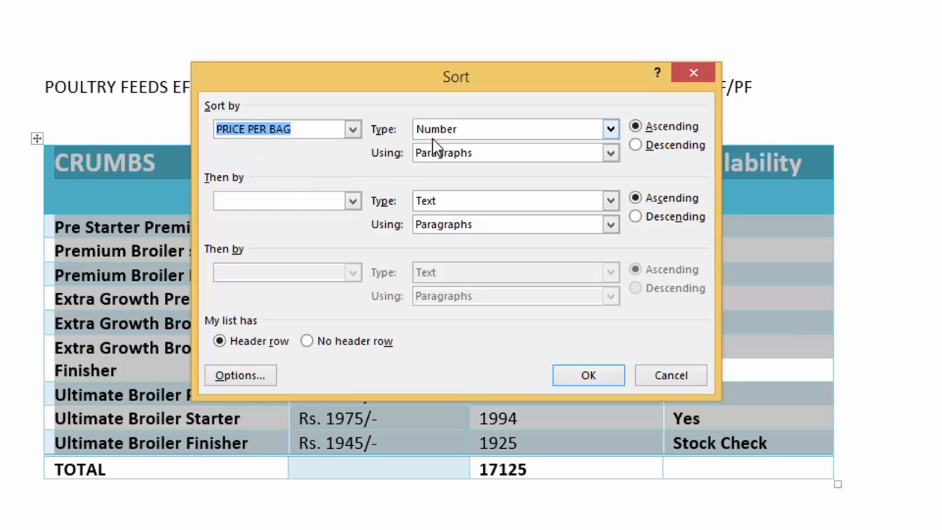
{"action": "left_click", "coordinate": [353, 130]}
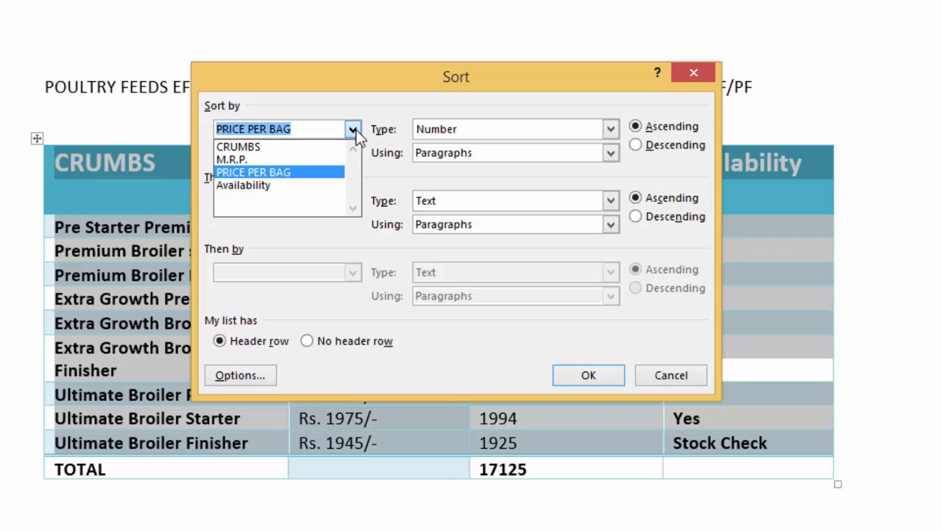
{"action": "left_click", "coordinate": [284, 147]}
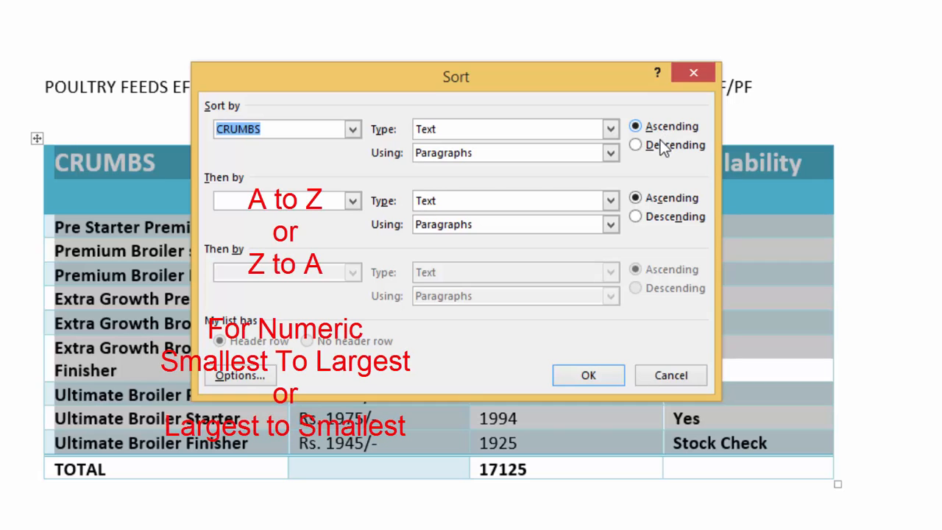
{"action": "left_click", "coordinate": [660, 147]}
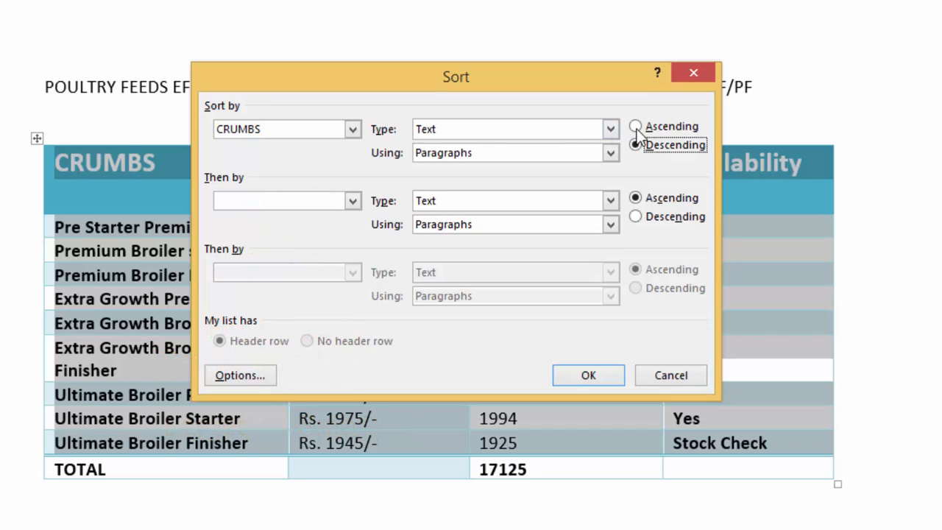
{"action": "left_click", "coordinate": [645, 132]}
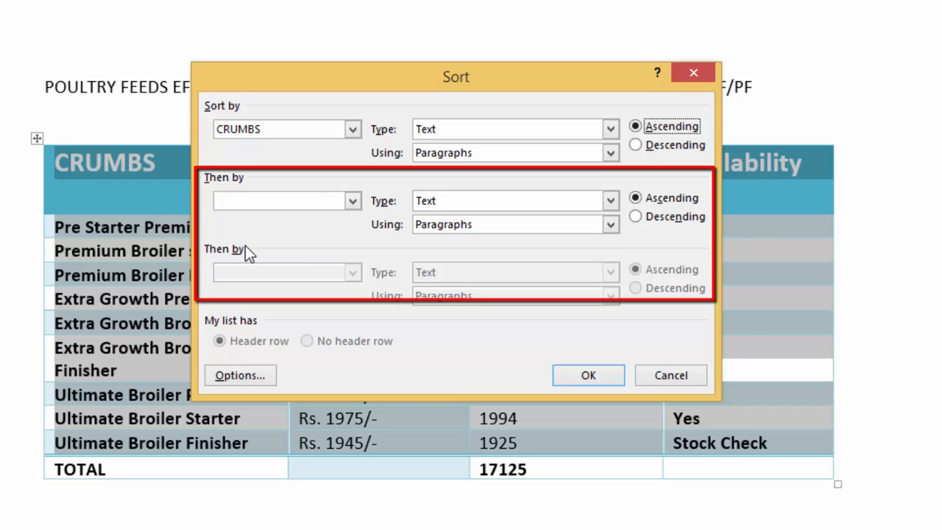
Step: Try PRICE PER BAG as the second sort level and reset that level to none
{"action": "left_click", "coordinate": [353, 200]}
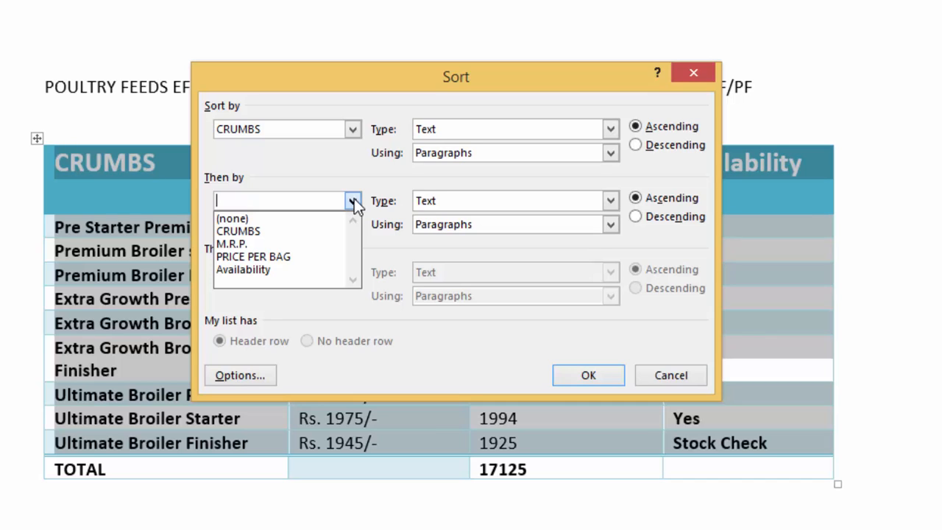
{"action": "left_click", "coordinate": [327, 254]}
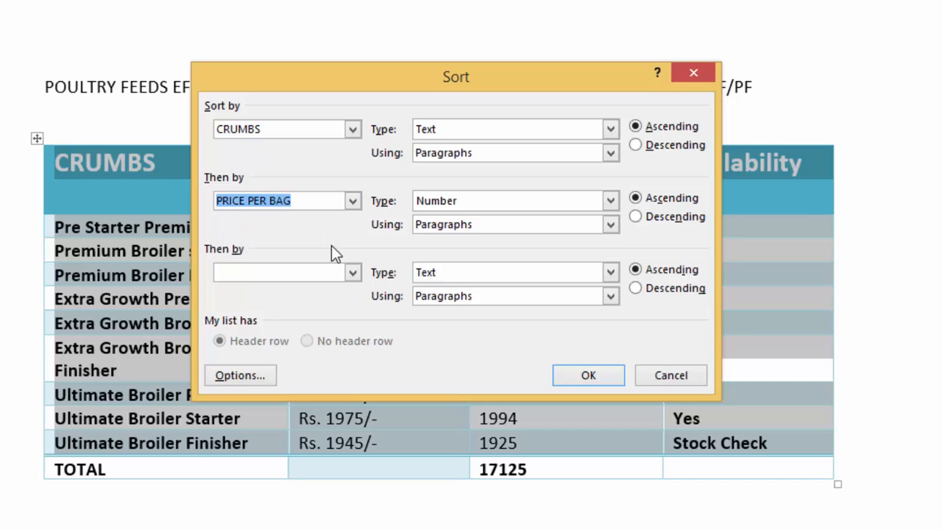
{"action": "left_click", "coordinate": [353, 202]}
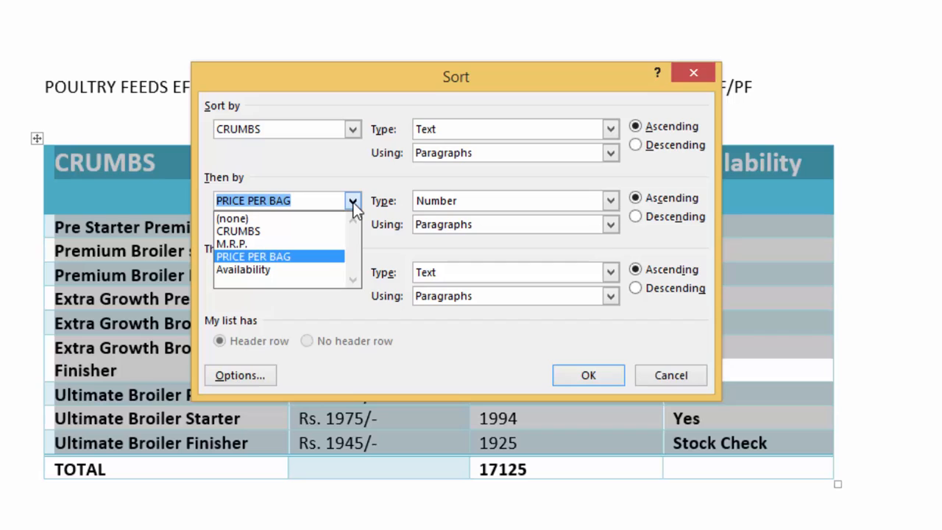
{"action": "left_click", "coordinate": [259, 219]}
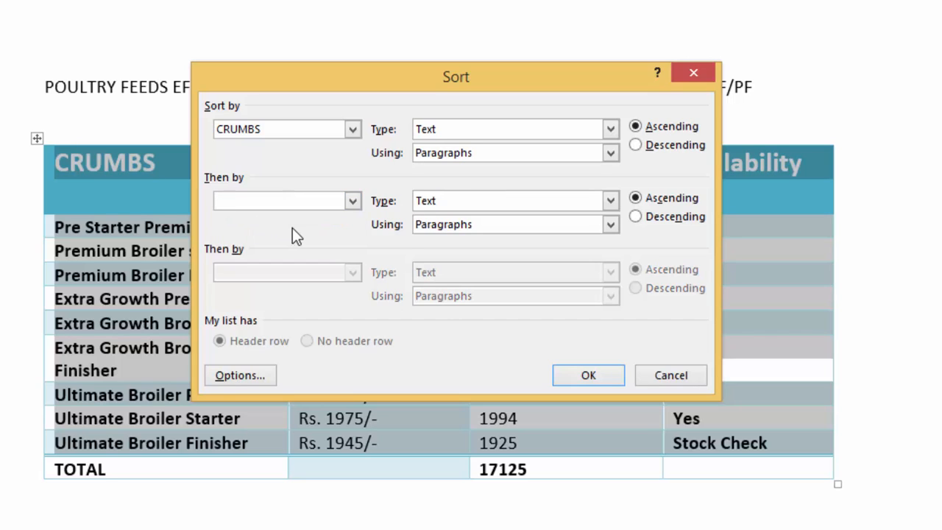
Step: Apply the ascending text sort by CRUMBS to the selected feed rows and clear the selection
{"action": "left_click", "coordinate": [582, 378]}
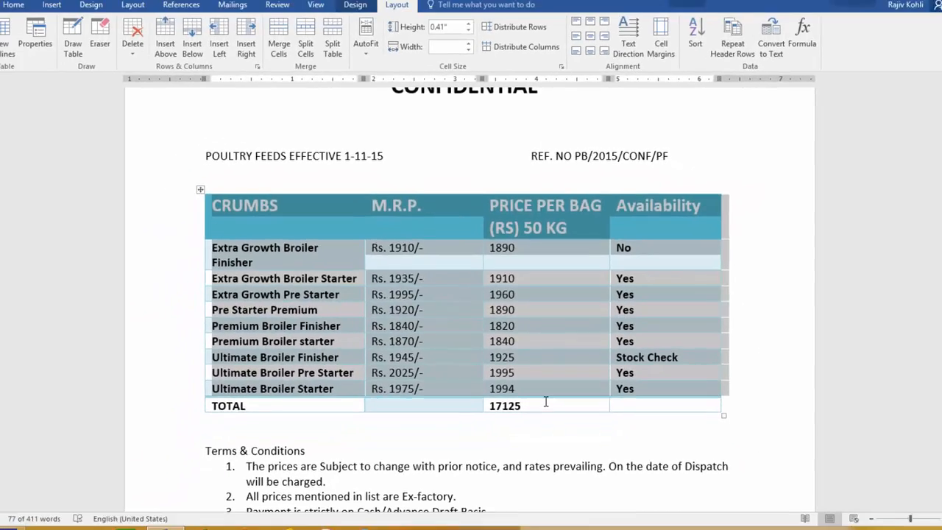
{"action": "left_click", "coordinate": [564, 462]}
Step: Sort the LAYER FEED table without a header row by Column 2 as numbers in descending order, and clear the selection
{"action": "scroll", "coordinate": [540, 394], "scroll_direction": "down", "scroll_amount": 15}
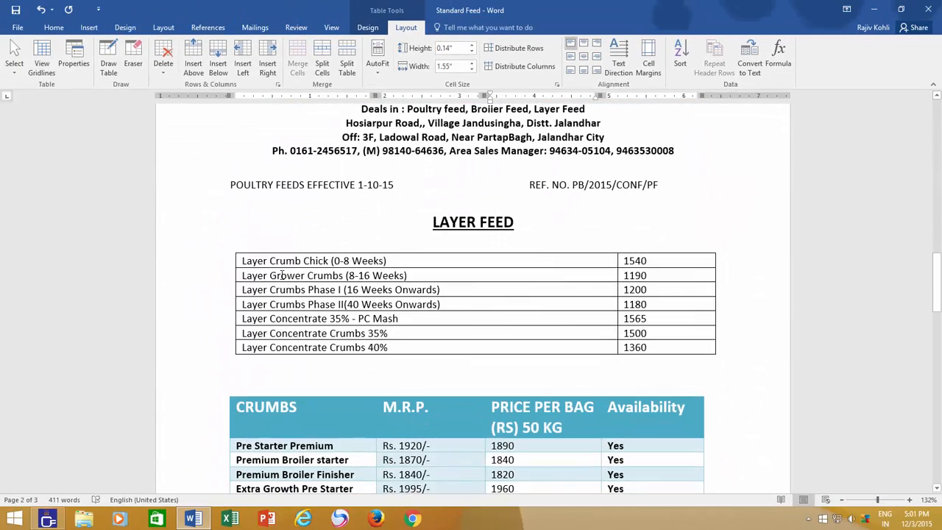
{"action": "scroll", "coordinate": [501, 322], "scroll_direction": "up", "scroll_amount": 3}
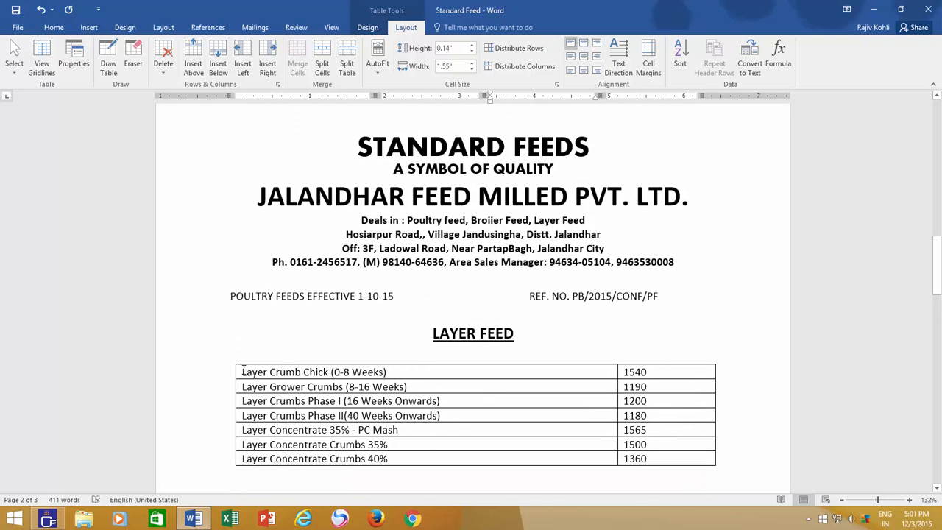
{"action": "mouse_move", "coordinate": [244, 367]}
{"action": "left_mouse_down"}
{"action": "mouse_move", "coordinate": [486, 409]}
{"action": "mouse_move", "coordinate": [515, 460]}
{"action": "mouse_move", "coordinate": [662, 462]}
{"action": "left_mouse_up"}
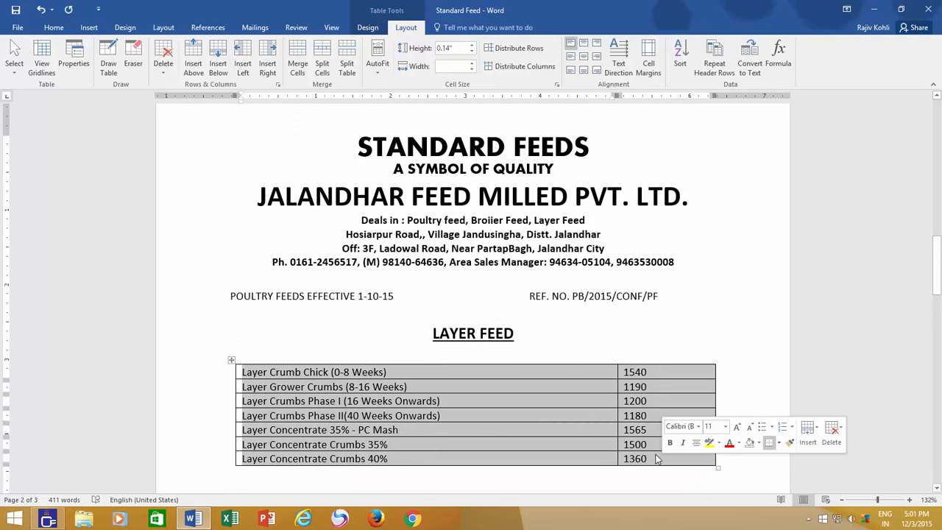
{"action": "left_click", "coordinate": [680, 58]}
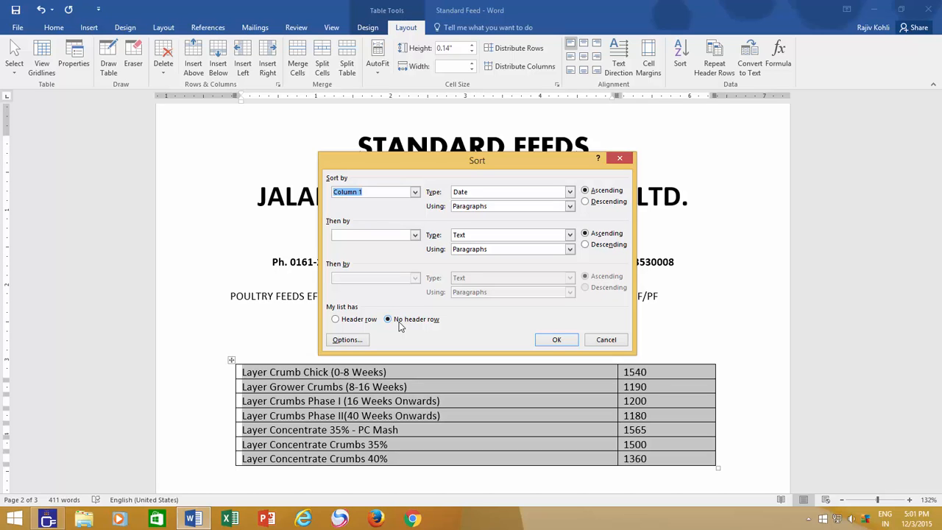
{"action": "left_click", "coordinate": [416, 191]}
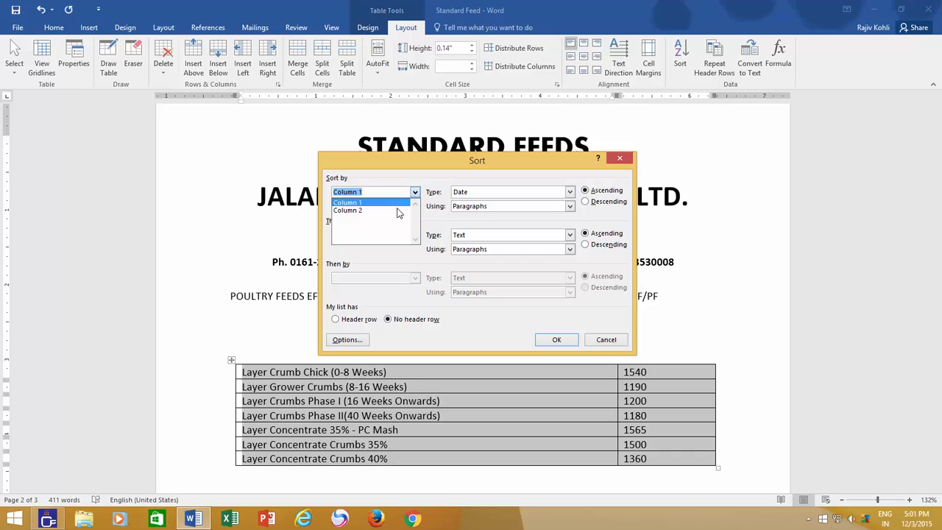
{"action": "left_click", "coordinate": [397, 210]}
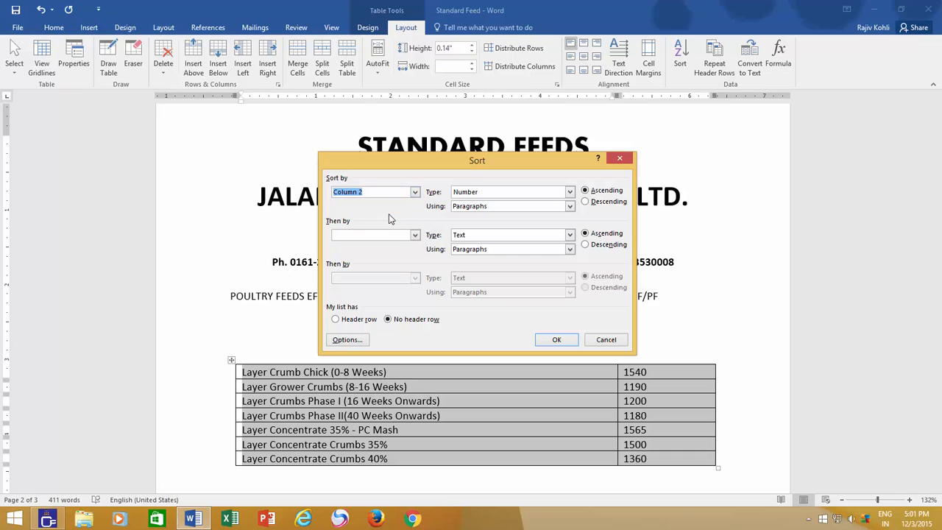
{"action": "left_click", "coordinate": [604, 207]}
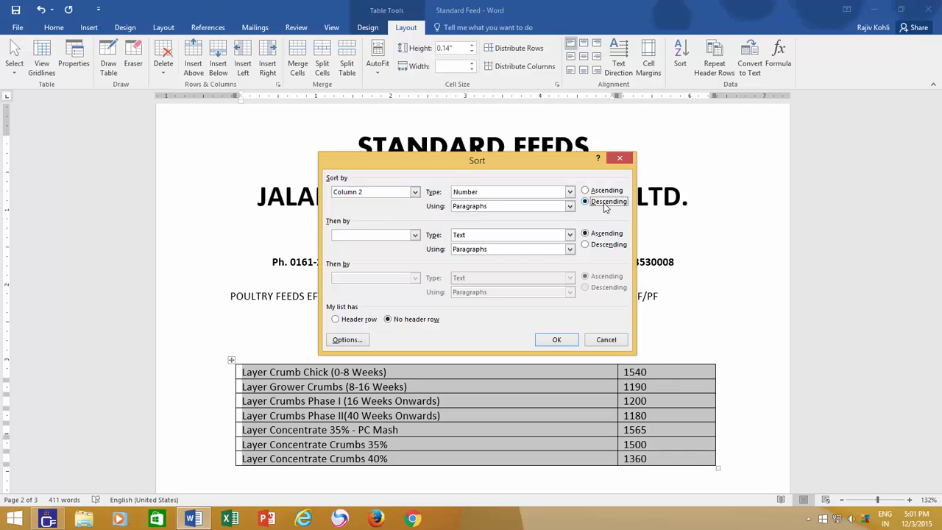
{"action": "left_click", "coordinate": [551, 339]}
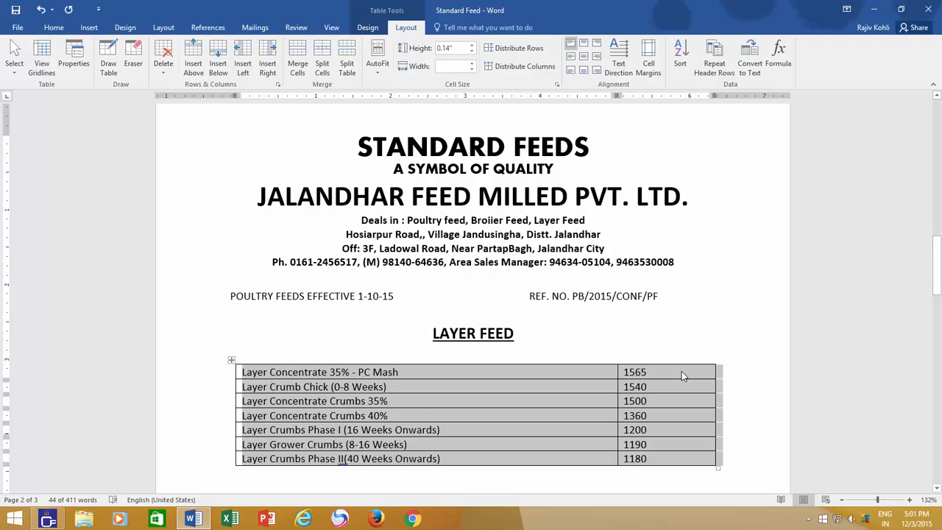
{"action": "left_click", "coordinate": [681, 376]}
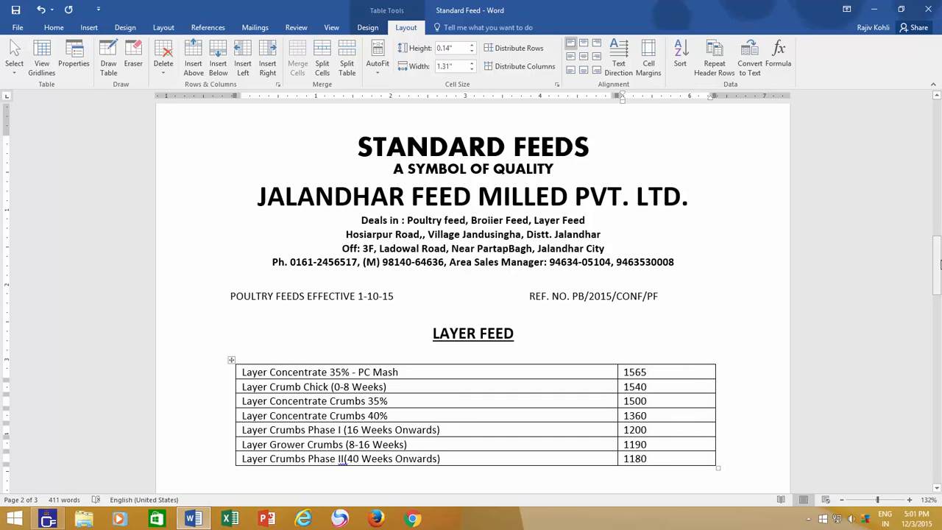
Step: Select the CRUMBS table below LAYER FEED from its header through the last feed row, excluding Total, and set CRUMBS as the primary sort column
{"action": "left_click_drag", "start_coordinate": [937, 261], "coordinate": [931, 304]}
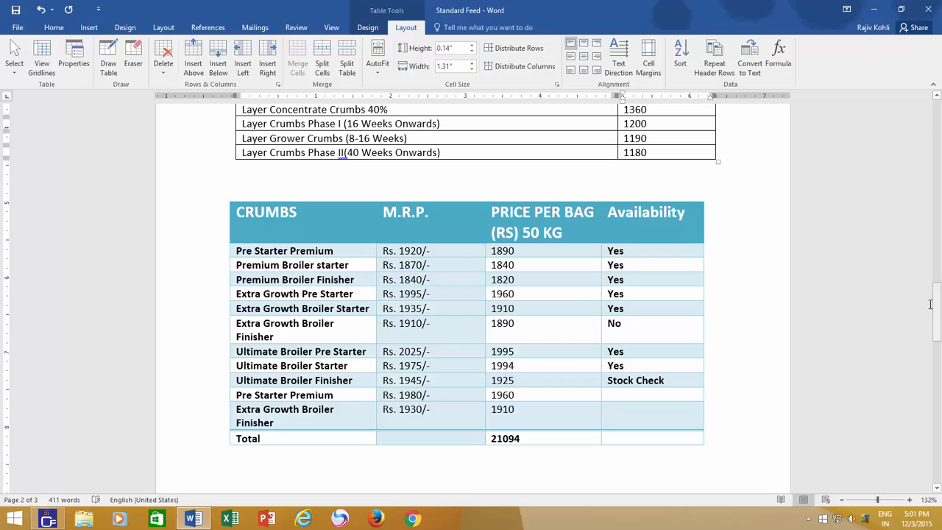
{"action": "left_click", "coordinate": [237, 395]}
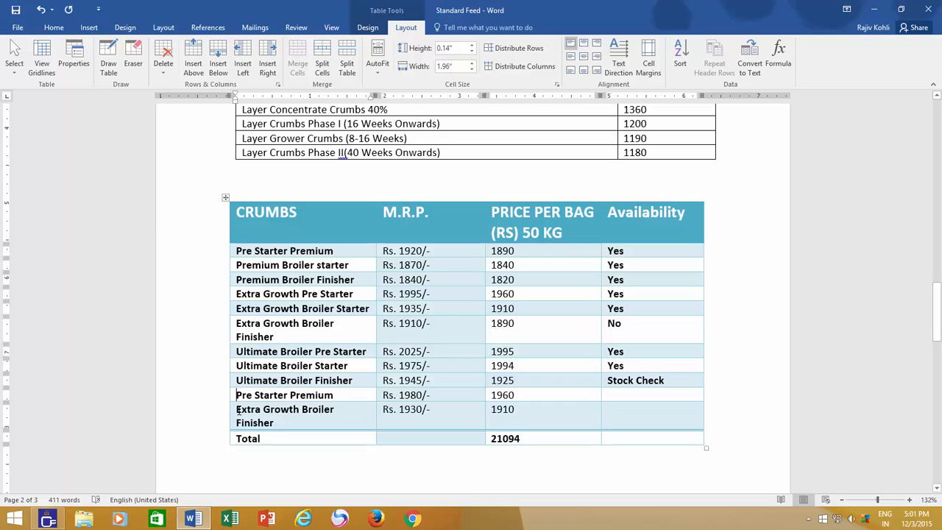
{"action": "left_click", "coordinate": [237, 409]}
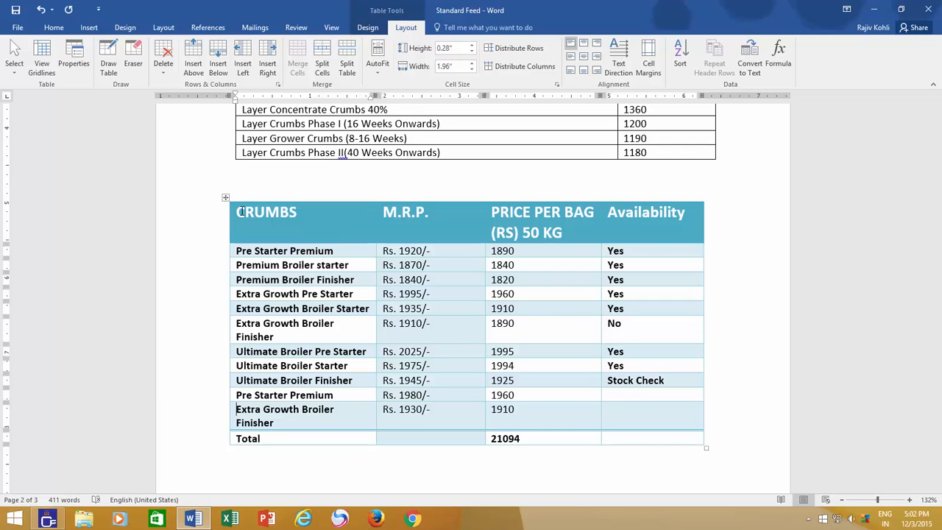
{"action": "left_click_drag", "start_coordinate": [238, 210], "coordinate": [652, 408]}
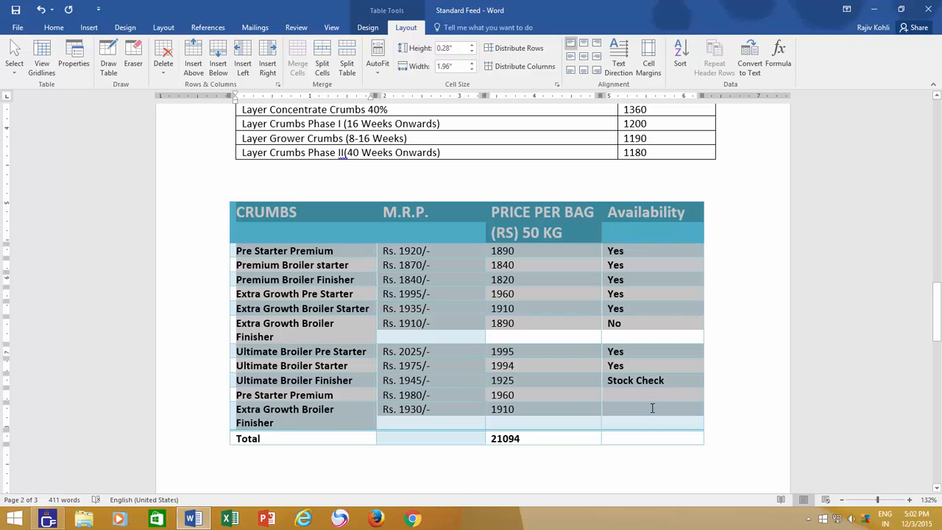
{"action": "left_click", "coordinate": [680, 59]}
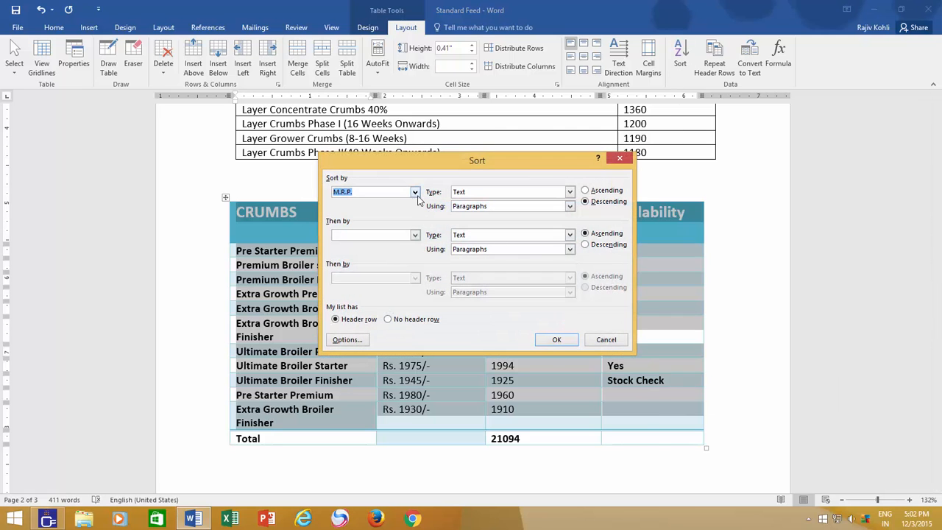
{"action": "left_click", "coordinate": [414, 191]}
{"action": "left_click", "coordinate": [361, 210]}
Step: Add PRICE PER BAG in descending order as the second sort level, apply the sort, and clear the selection
{"action": "left_click", "coordinate": [415, 237]}
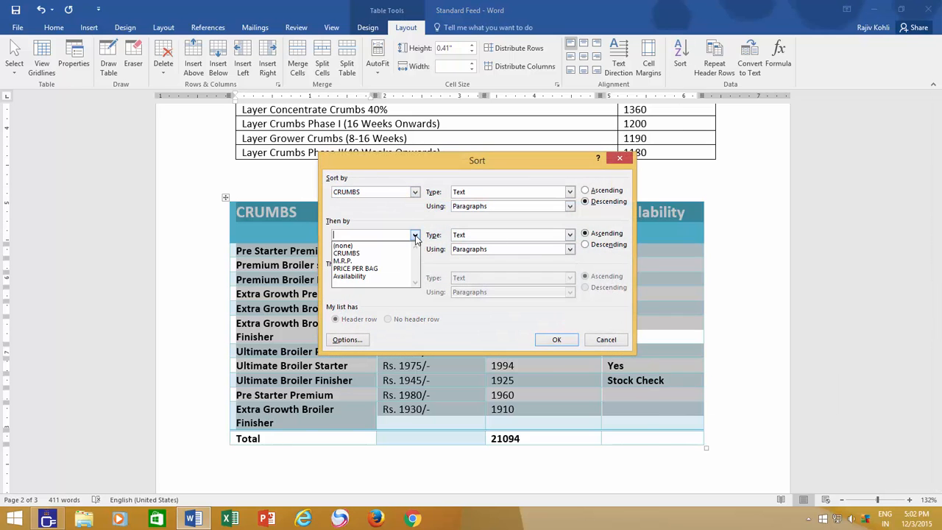
{"action": "left_click", "coordinate": [397, 269]}
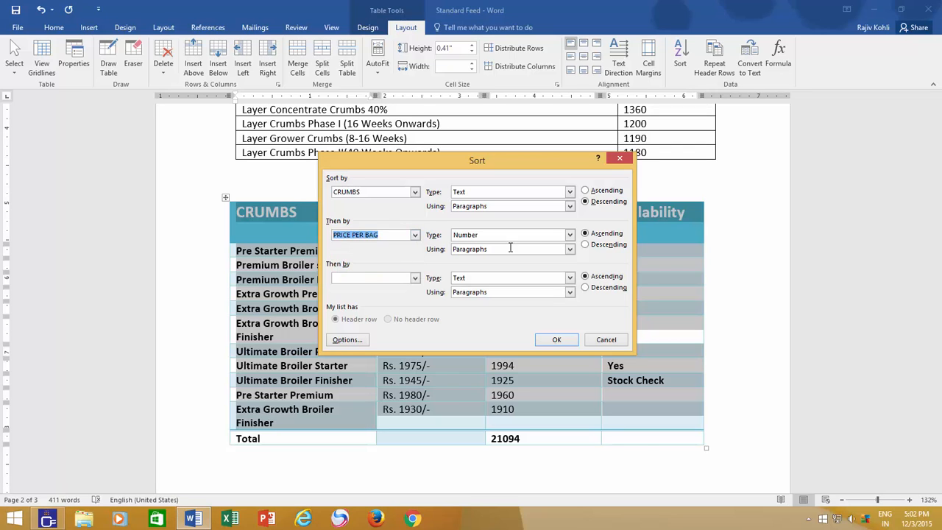
{"action": "left_click", "coordinate": [595, 250]}
{"action": "left_click", "coordinate": [556, 339]}
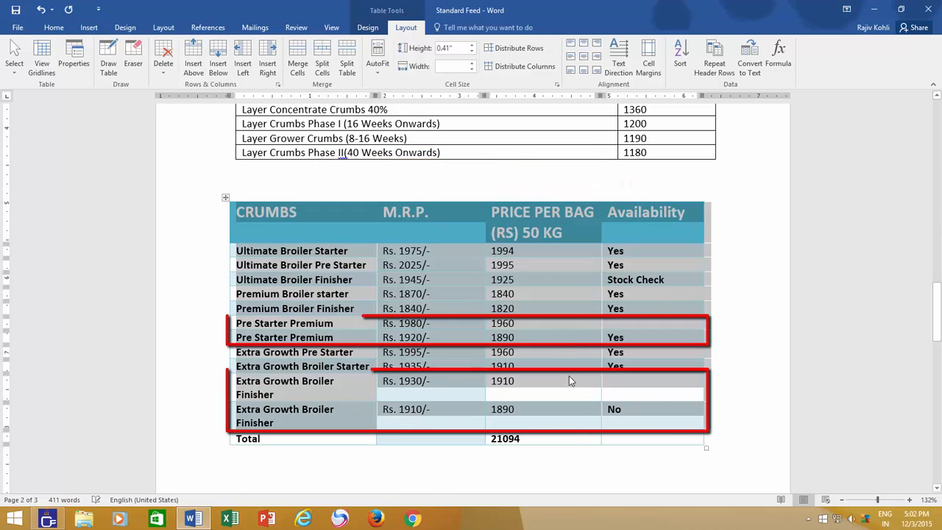
{"action": "left_click", "coordinate": [568, 440]}
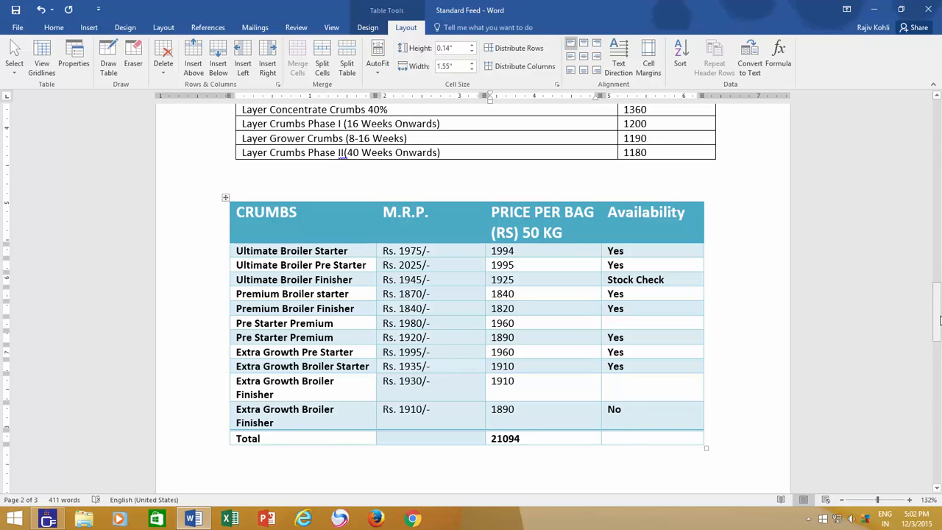
Step: Set the whole name and address table to sort by First Name, Last using Last Name, ascending, with no second sort level
{"action": "left_click_drag", "start_coordinate": [940, 318], "coordinate": [940, 392]}
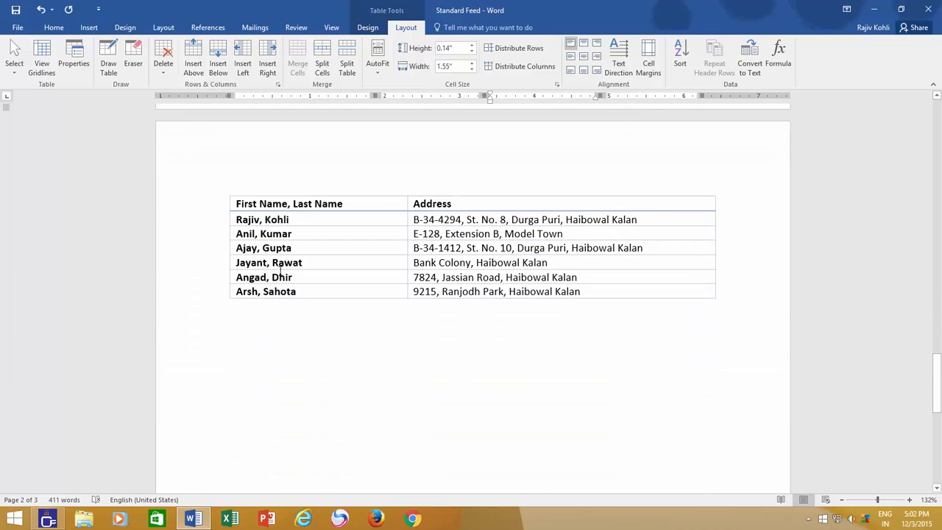
{"action": "left_click", "coordinate": [237, 204]}
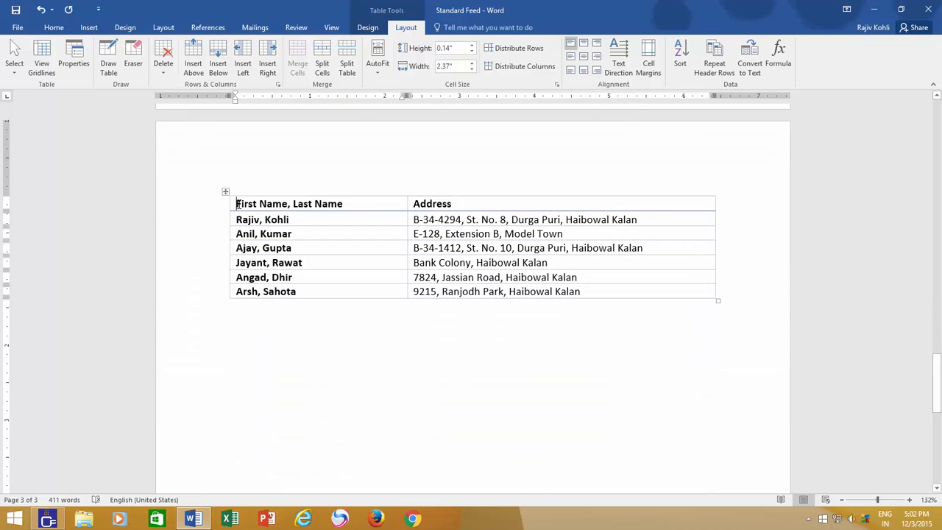
{"action": "left_click_drag", "start_coordinate": [238, 204], "coordinate": [589, 295]}
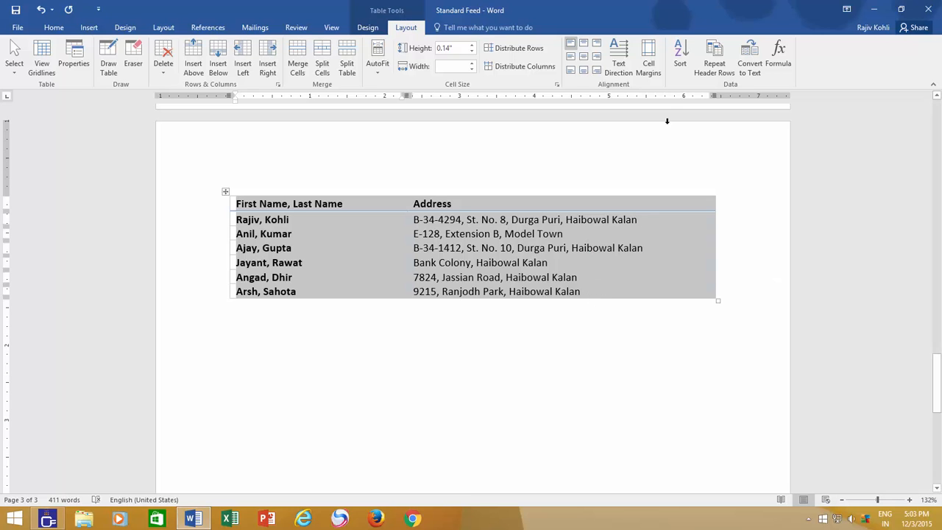
{"action": "left_click", "coordinate": [684, 60]}
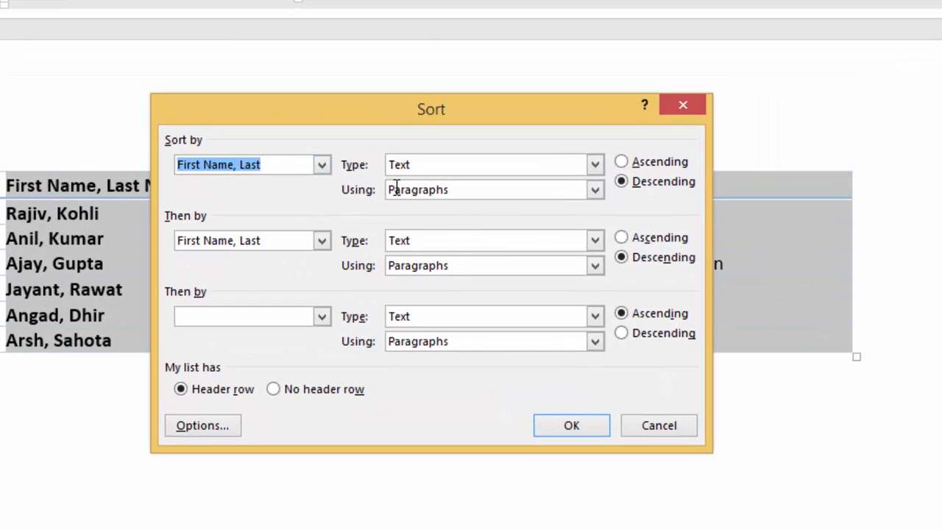
{"action": "left_click", "coordinate": [595, 191]}
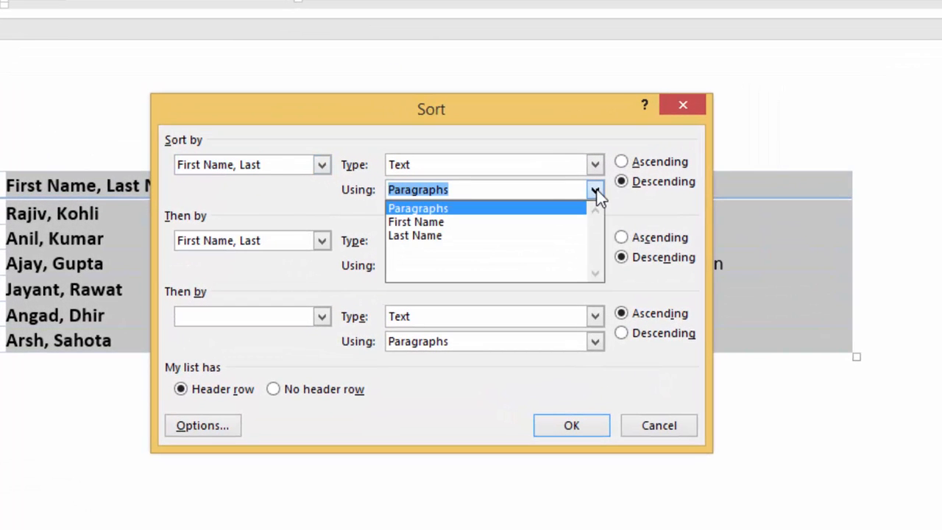
{"action": "left_click", "coordinate": [550, 235]}
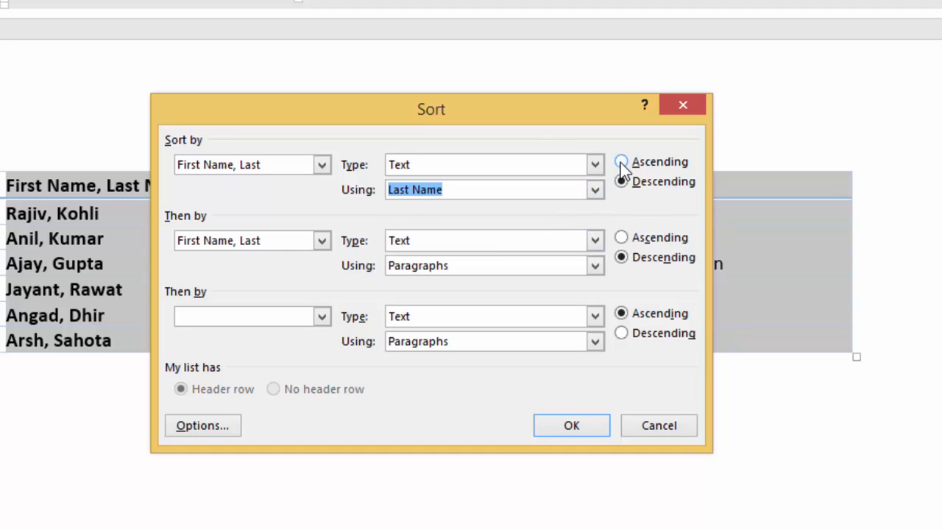
{"action": "left_click", "coordinate": [621, 161]}
{"action": "left_click", "coordinate": [322, 240]}
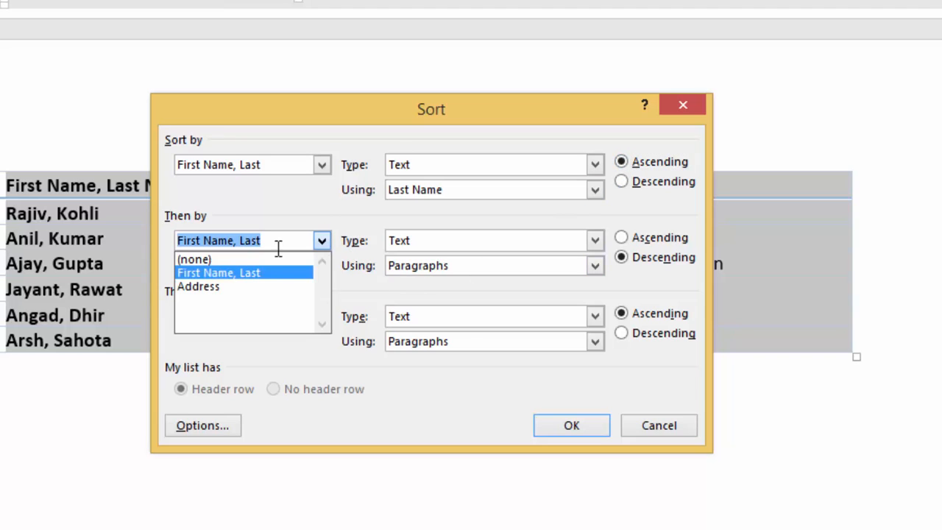
{"action": "left_click", "coordinate": [255, 258]}
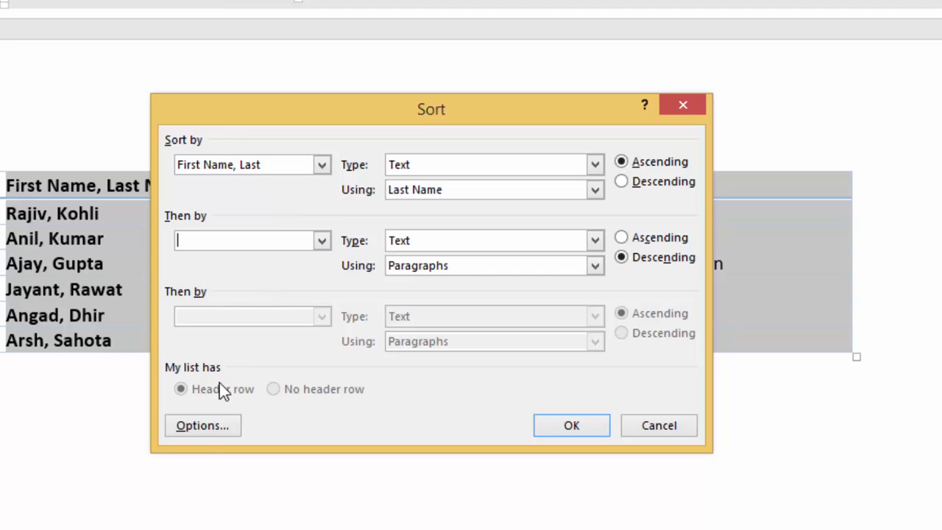
Step: Keep commas as the field separator in the sort options, apply the sort to the name and address table, and clear the selection
{"action": "left_click", "coordinate": [203, 434]}
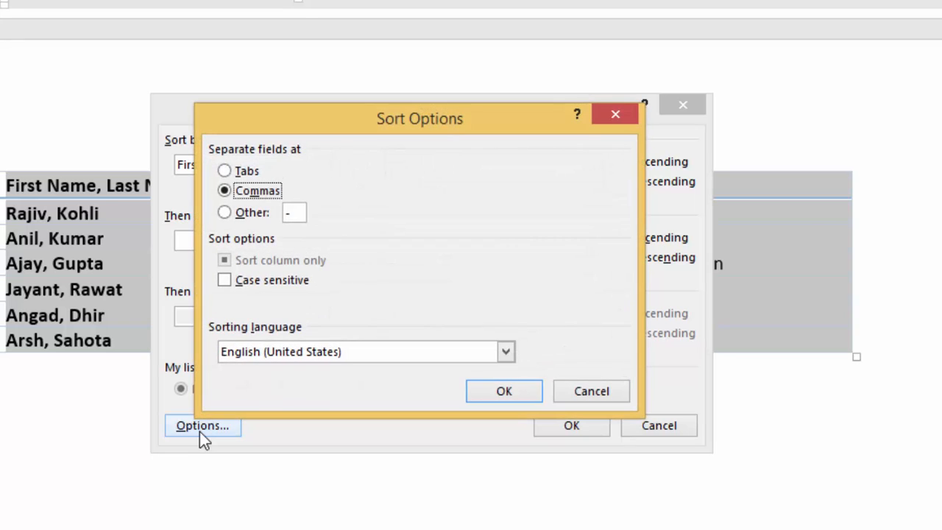
{"action": "left_click", "coordinate": [237, 173]}
{"action": "left_click", "coordinate": [226, 193]}
{"action": "left_click", "coordinate": [294, 212]}
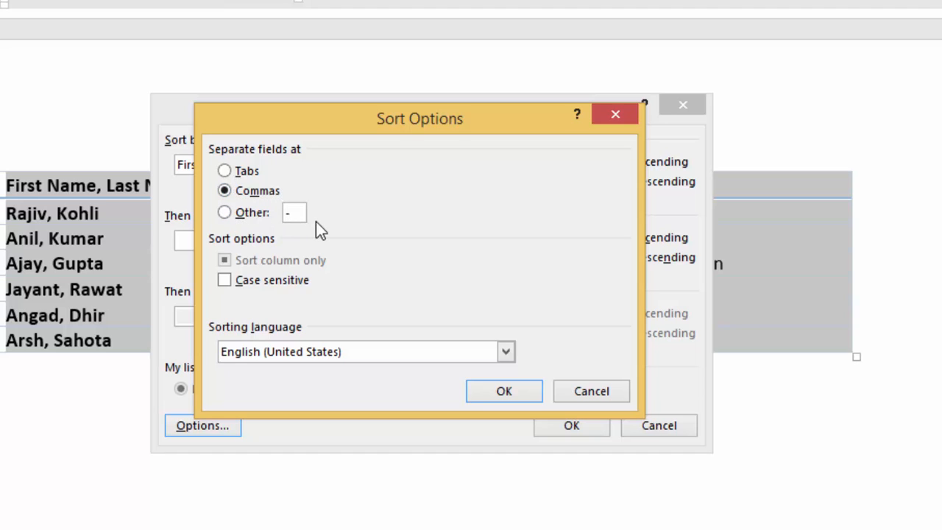
{"action": "left_click", "coordinate": [262, 193]}
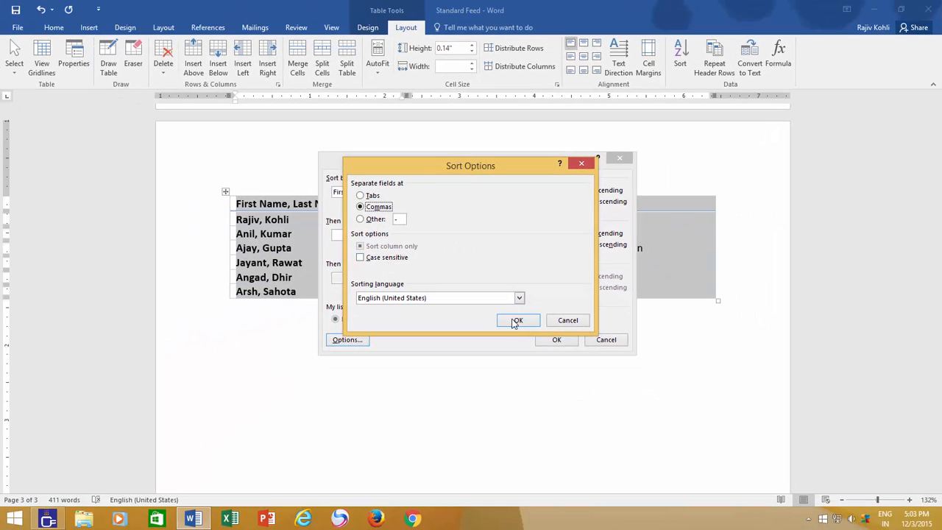
{"action": "left_click", "coordinate": [516, 322]}
{"action": "left_click", "coordinate": [554, 340]}
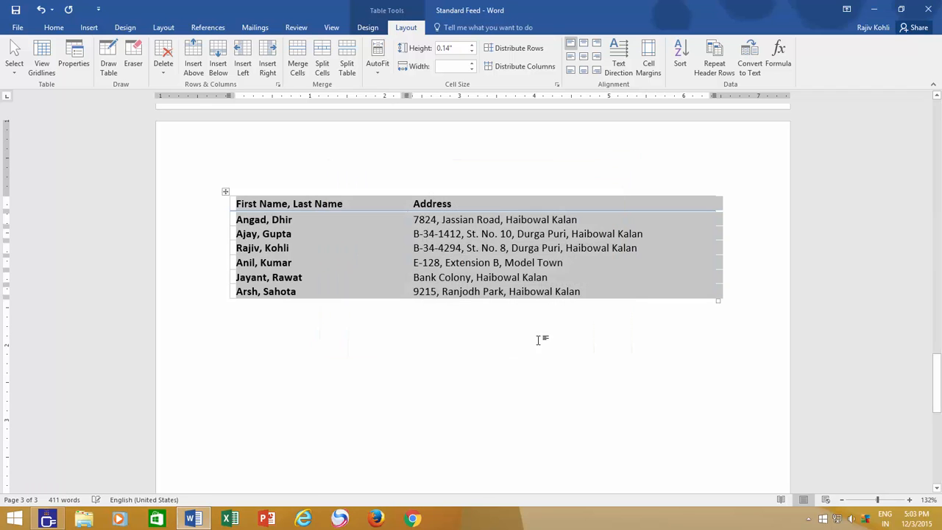
{"action": "left_click", "coordinate": [361, 292]}
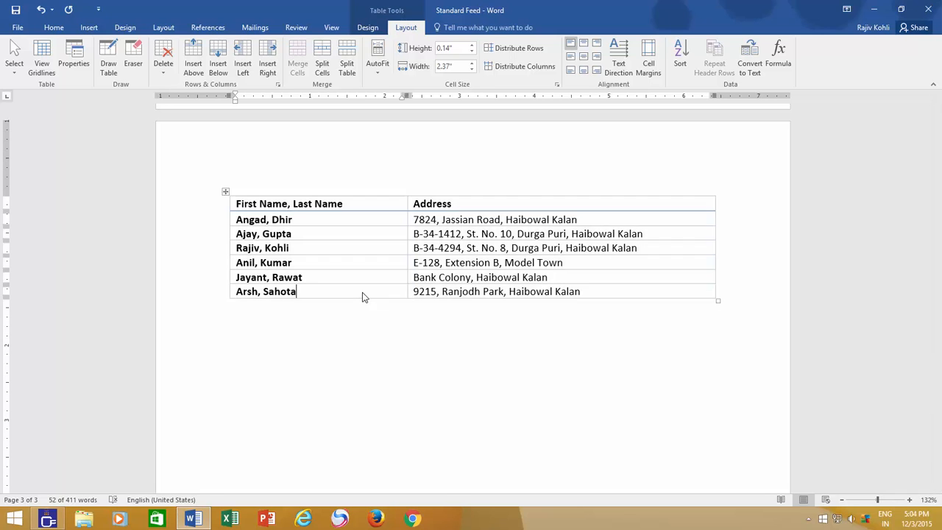